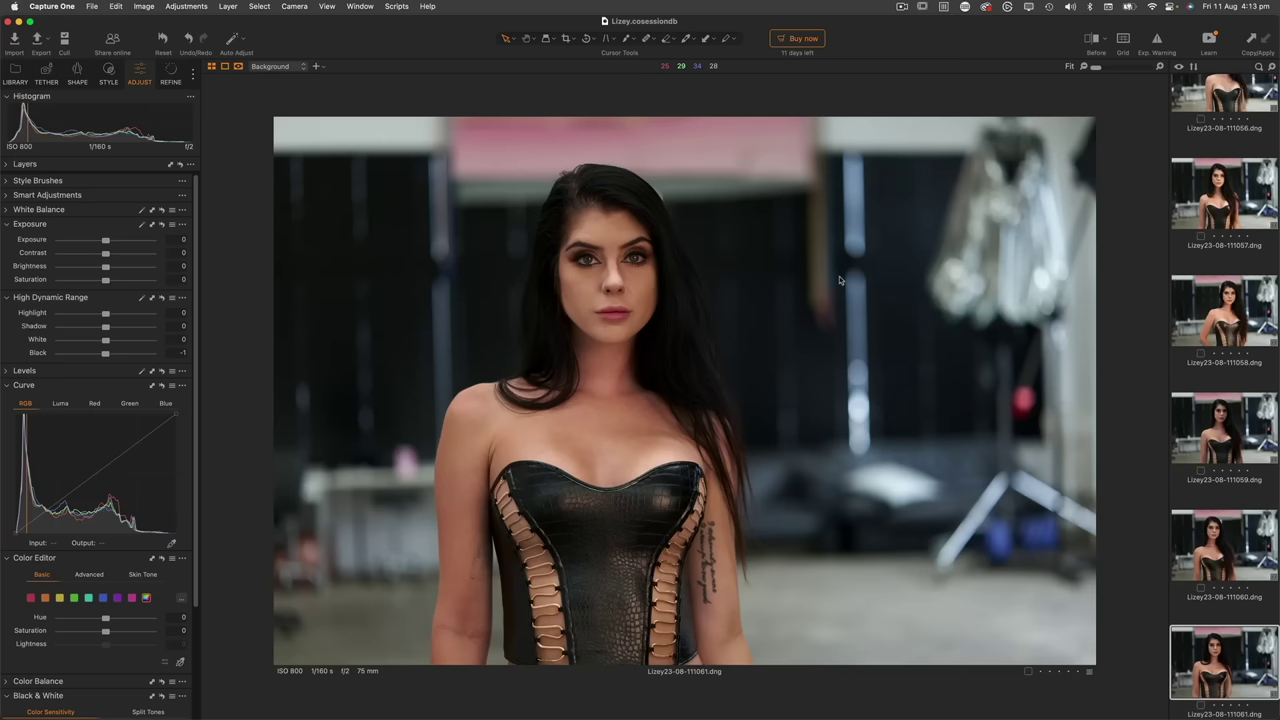
key(Left)
key(Left)
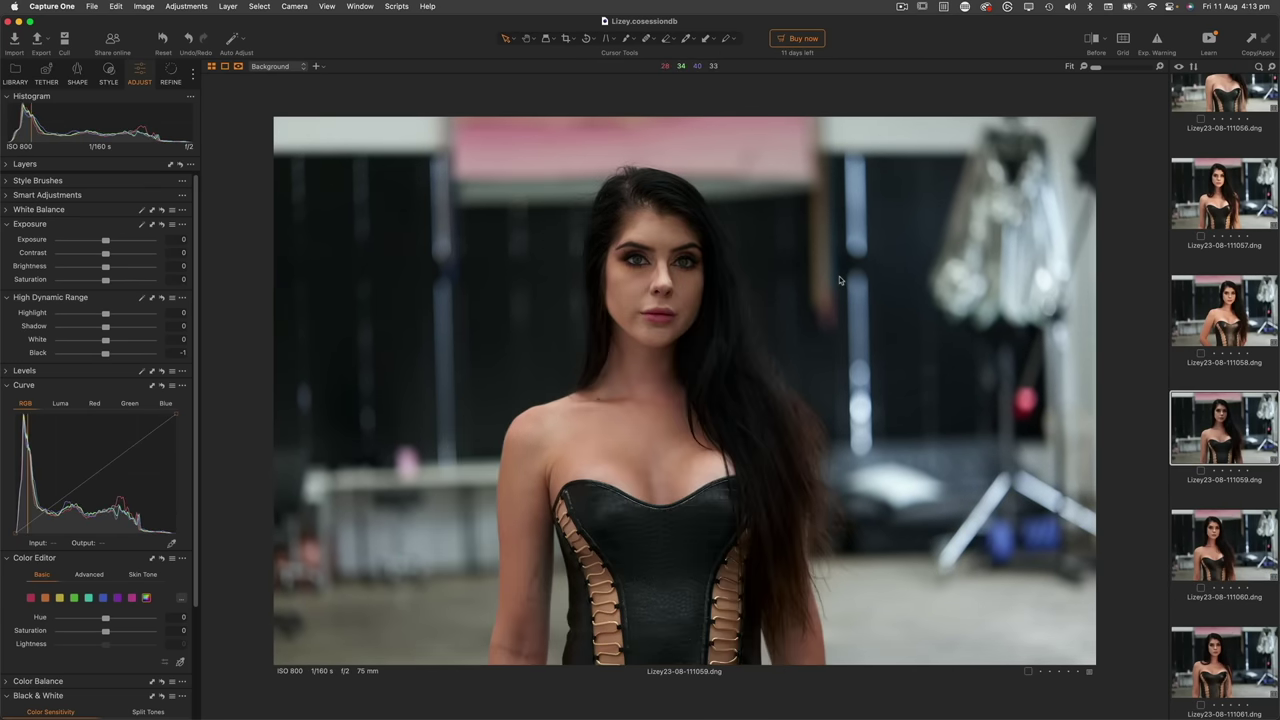
key(Right)
key(Right)
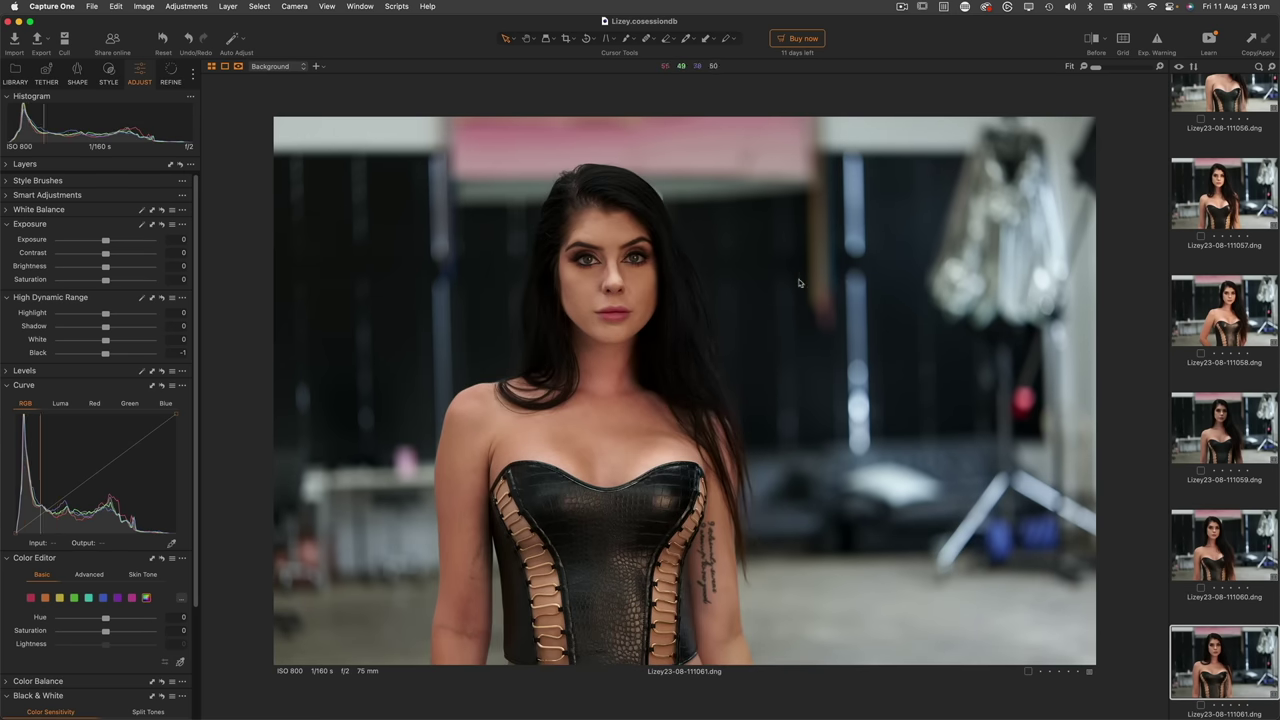
scroll(632, 267, up, 5)
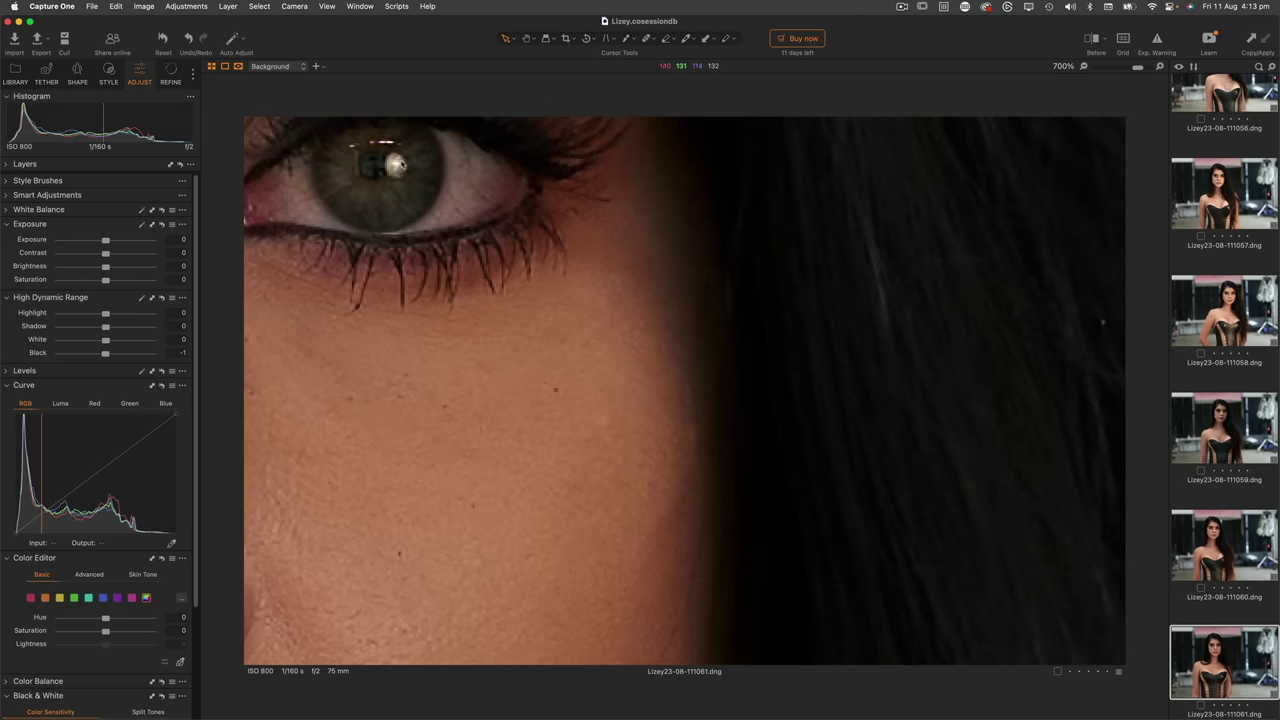
scroll(407, 177, down, 5)
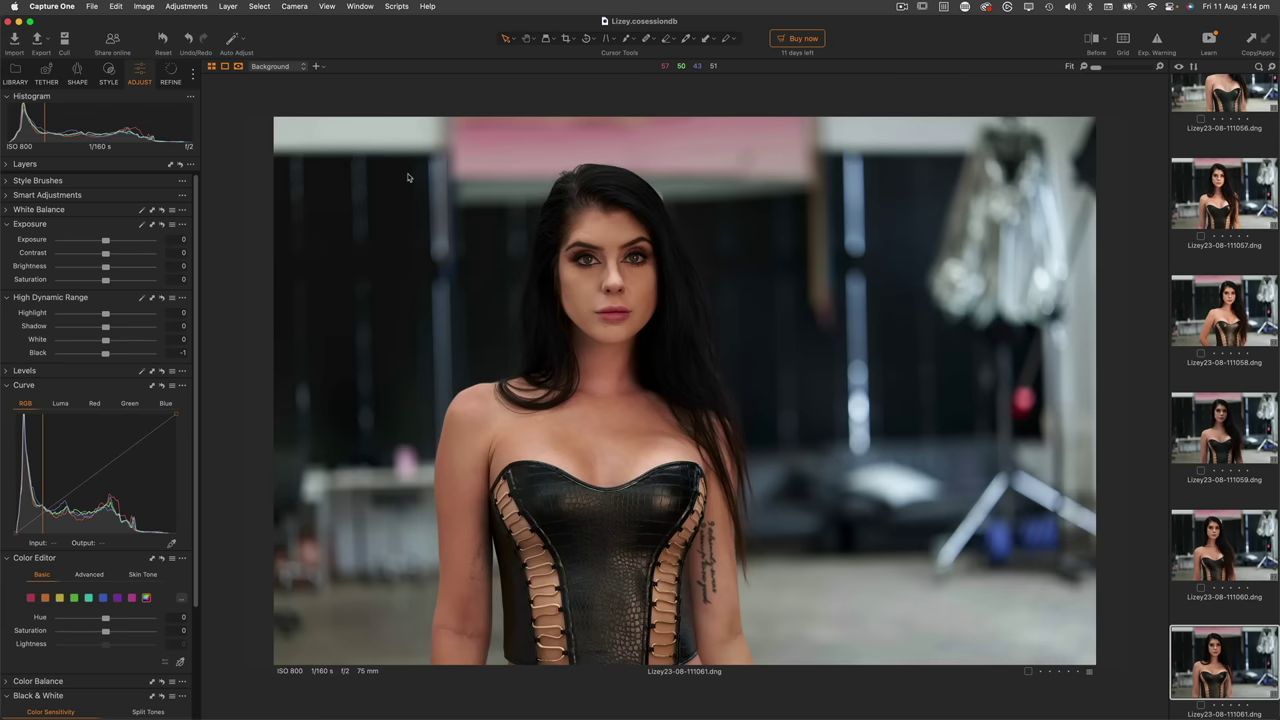
scroll(407, 177, up, 2)
scroll(407, 177, down, 2)
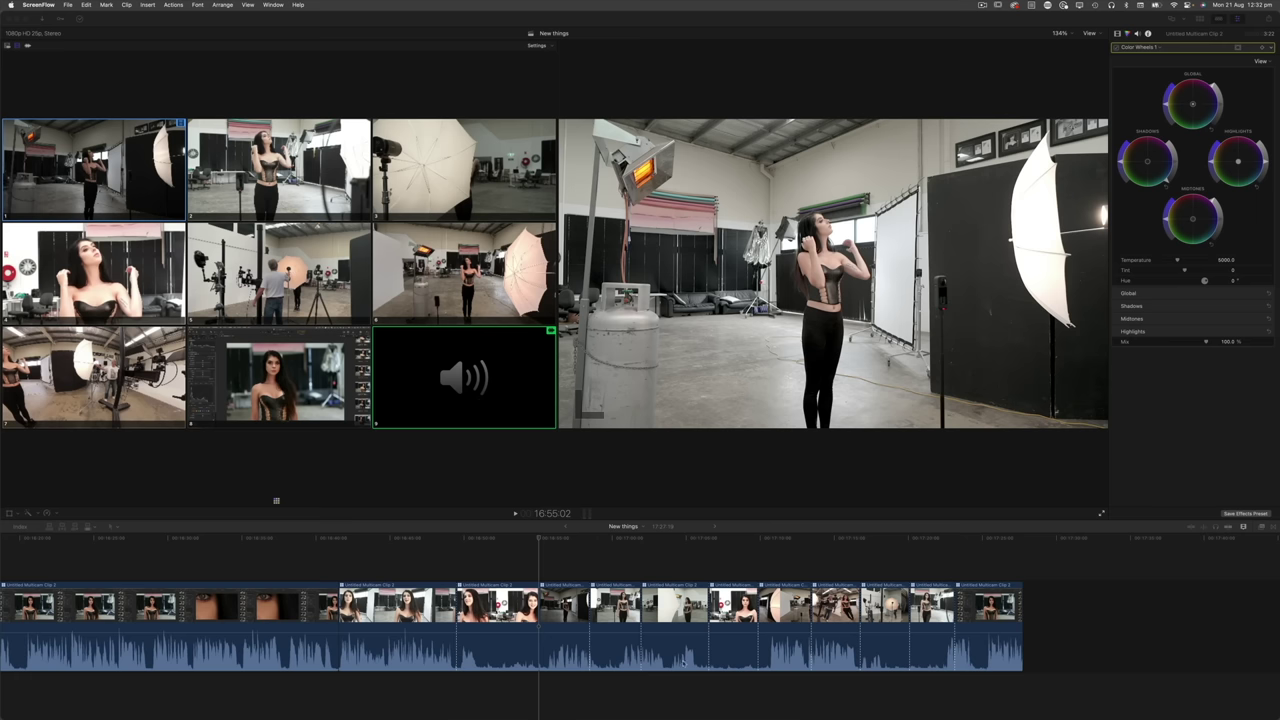
Switch to Final Cut Pro and review the multicam edit from the heater shot at 16:55 to the close-up at 17:08
click(539, 540)
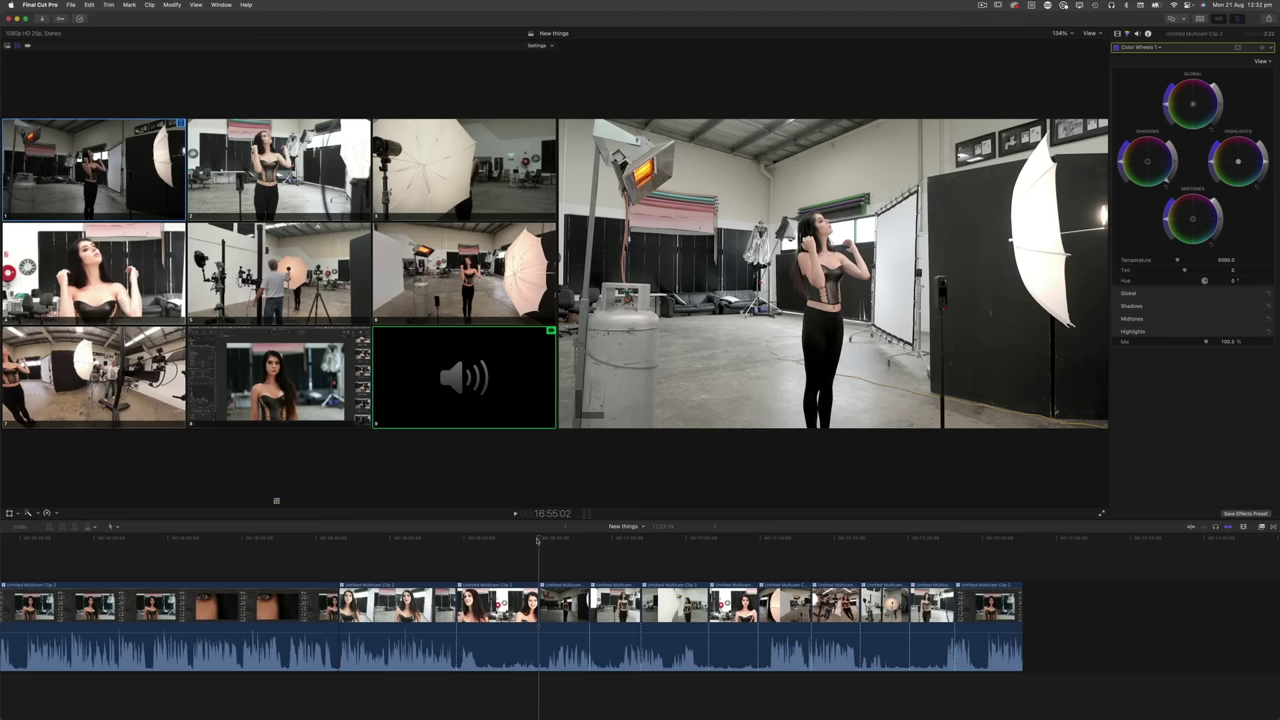
drag(533, 541, 337, 538)
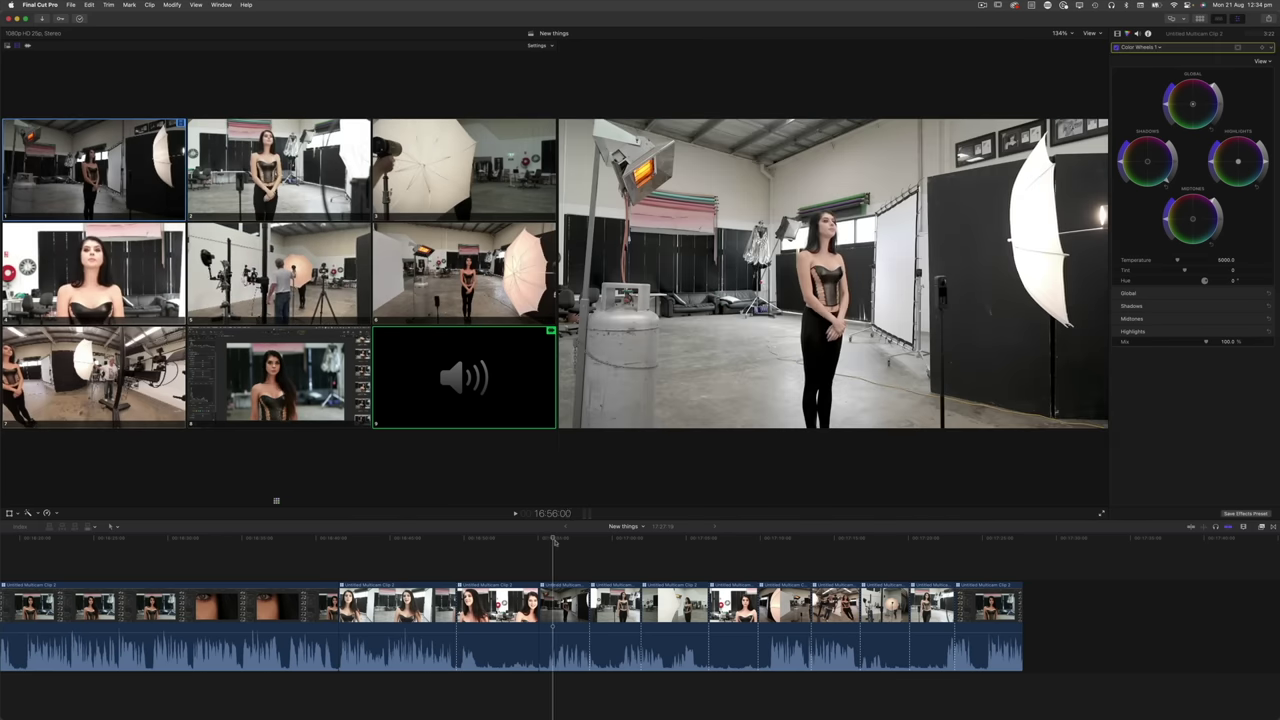
drag(551, 540, 673, 545)
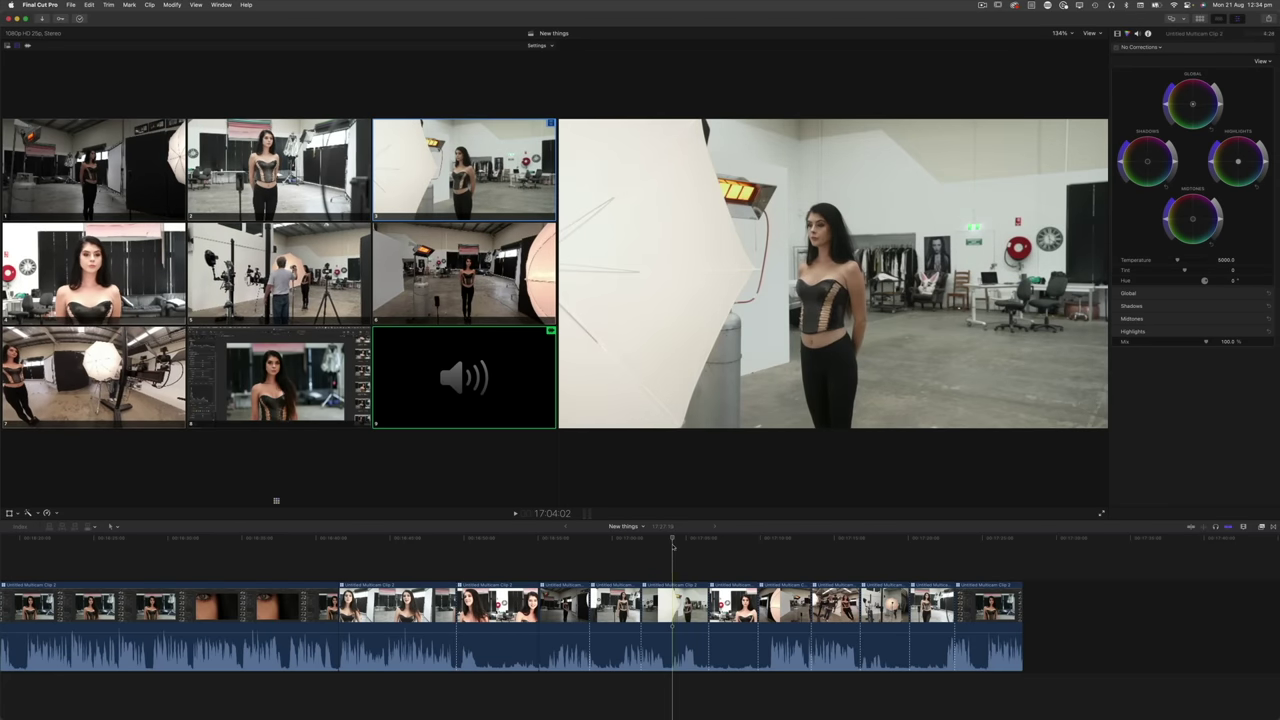
drag(673, 545, 736, 554)
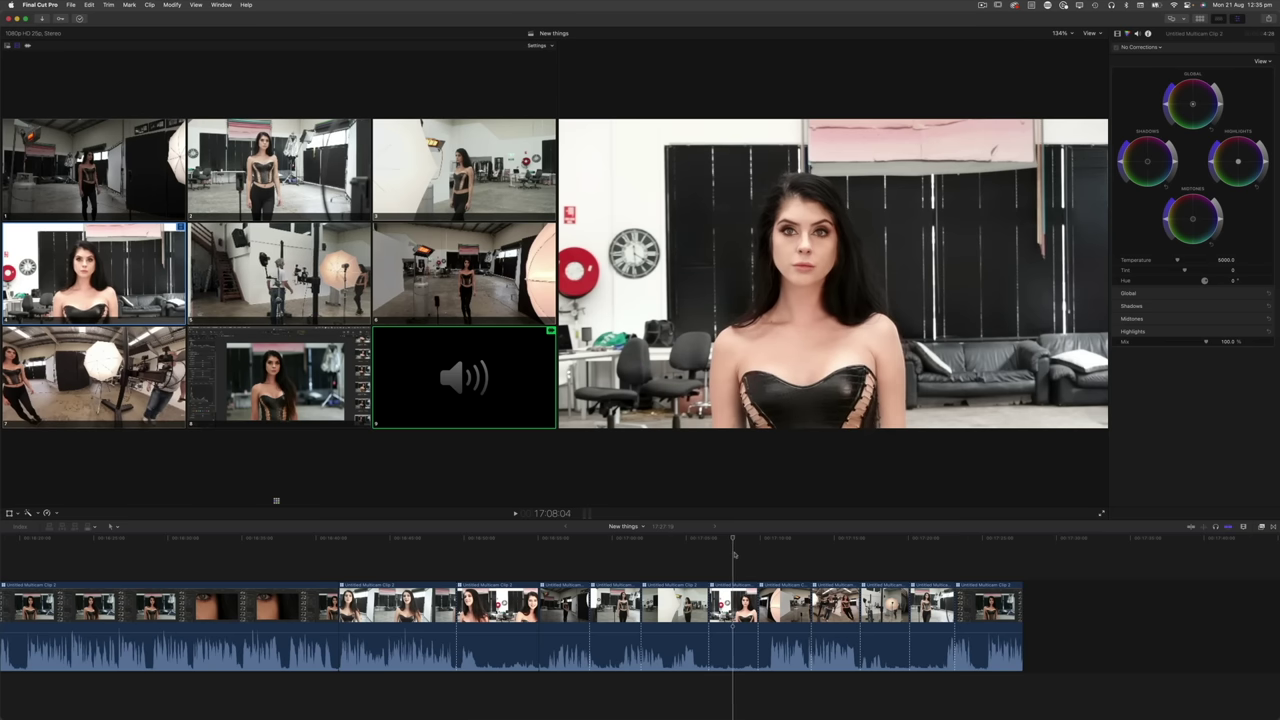
key(super+6)
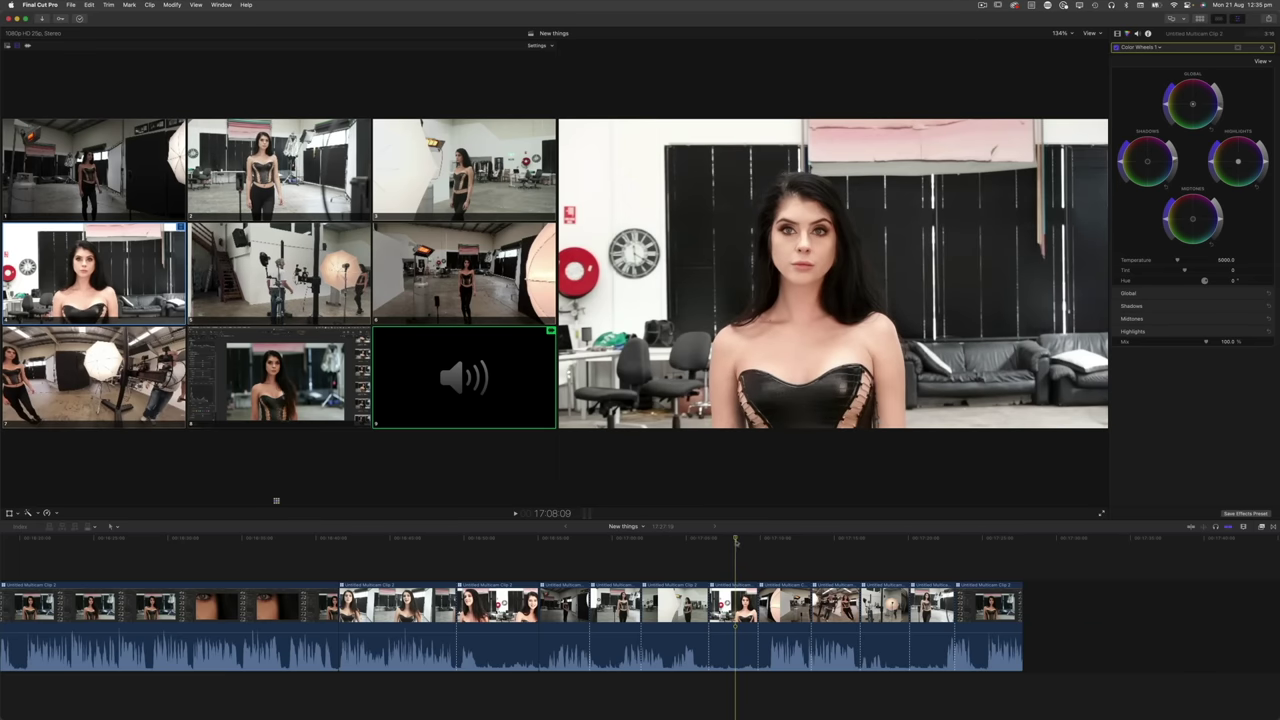
Examine the wide studio shot with the gas heater around 17:11, stepping backward frame by frame
drag(736, 541, 789, 555)
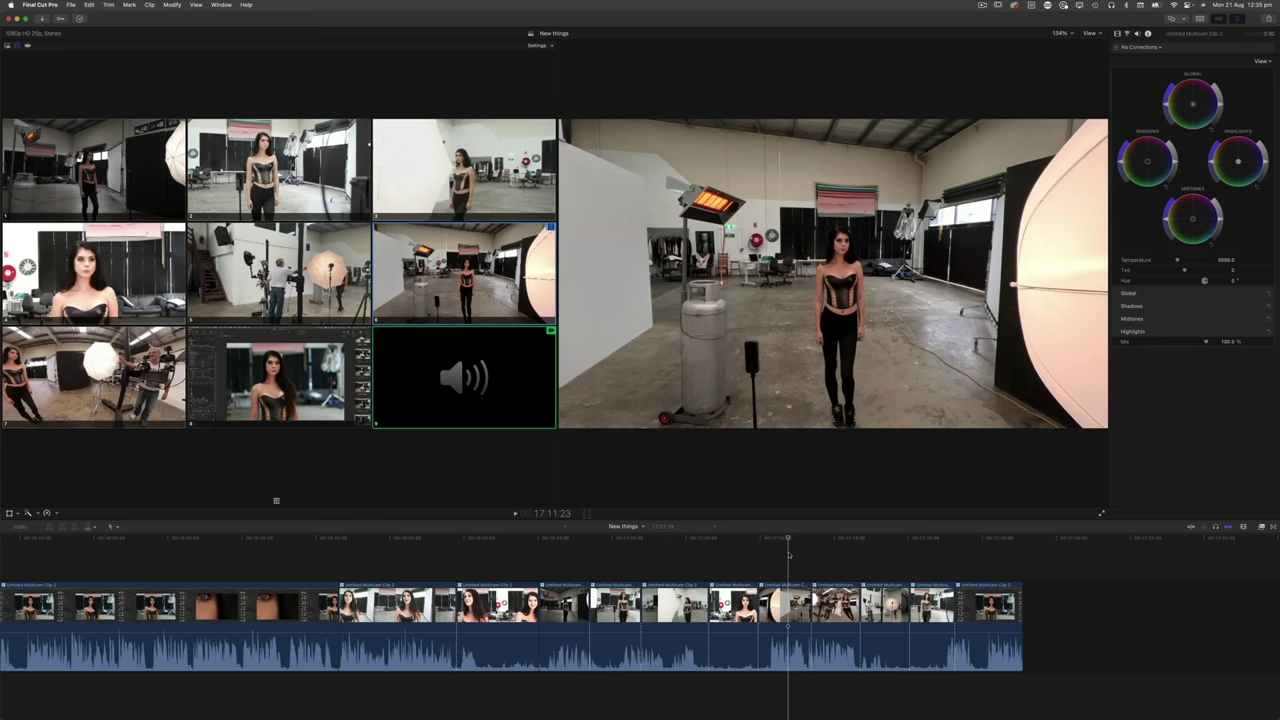
drag(789, 555, 790, 555)
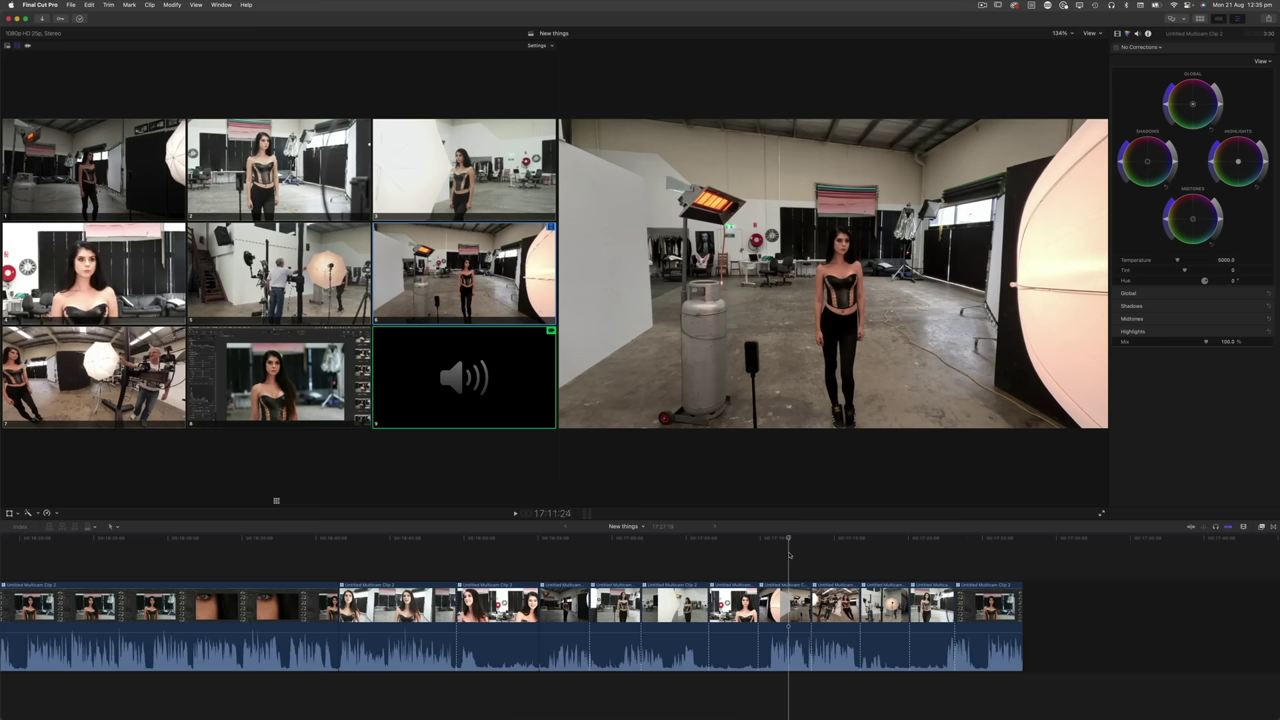
drag(789, 540, 787, 541)
key(Left)
key(Left)
key(Left)
key(Left)
key(Left)
key(Left)
key(Left)
key(Left)
key(Left)
key(Left)
key(Left)
key(Left)
key(Left)
key(Left)
key(Left)
key(Left)
Review the fisheye angle from 17:15 and the behind-the-scenes camera angle at about 17:18
click(839, 541)
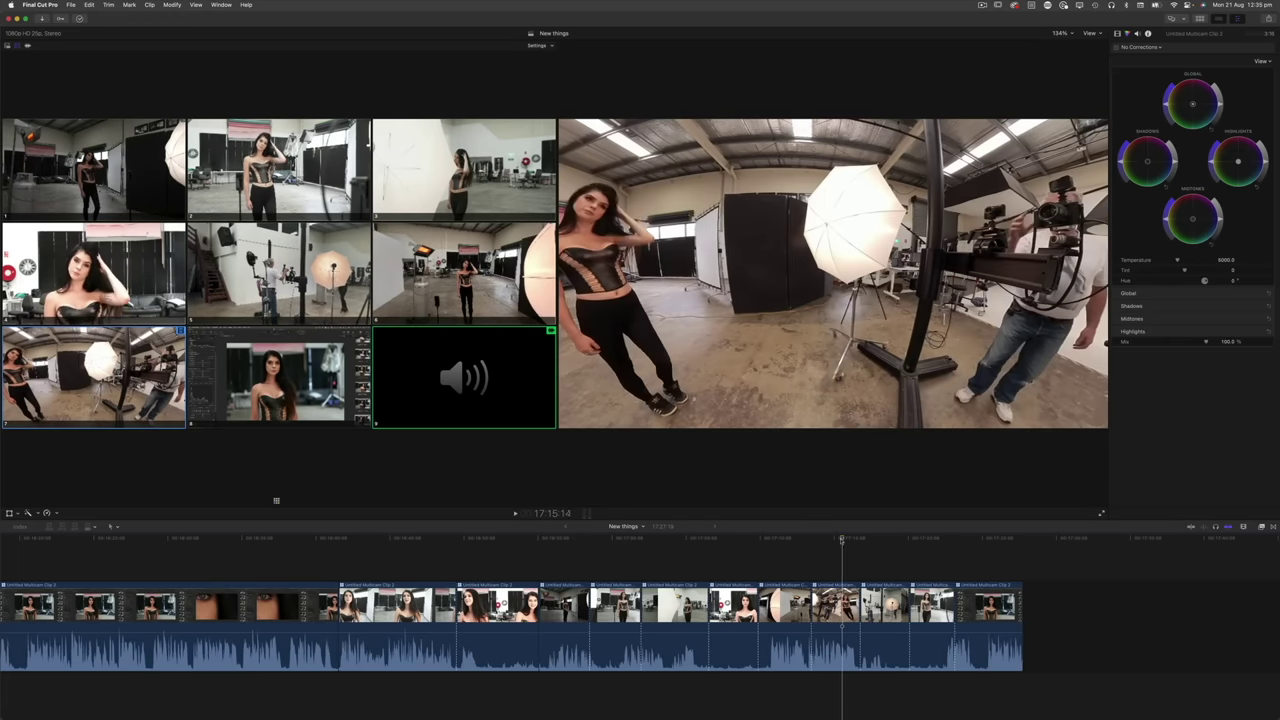
drag(839, 541, 843, 540)
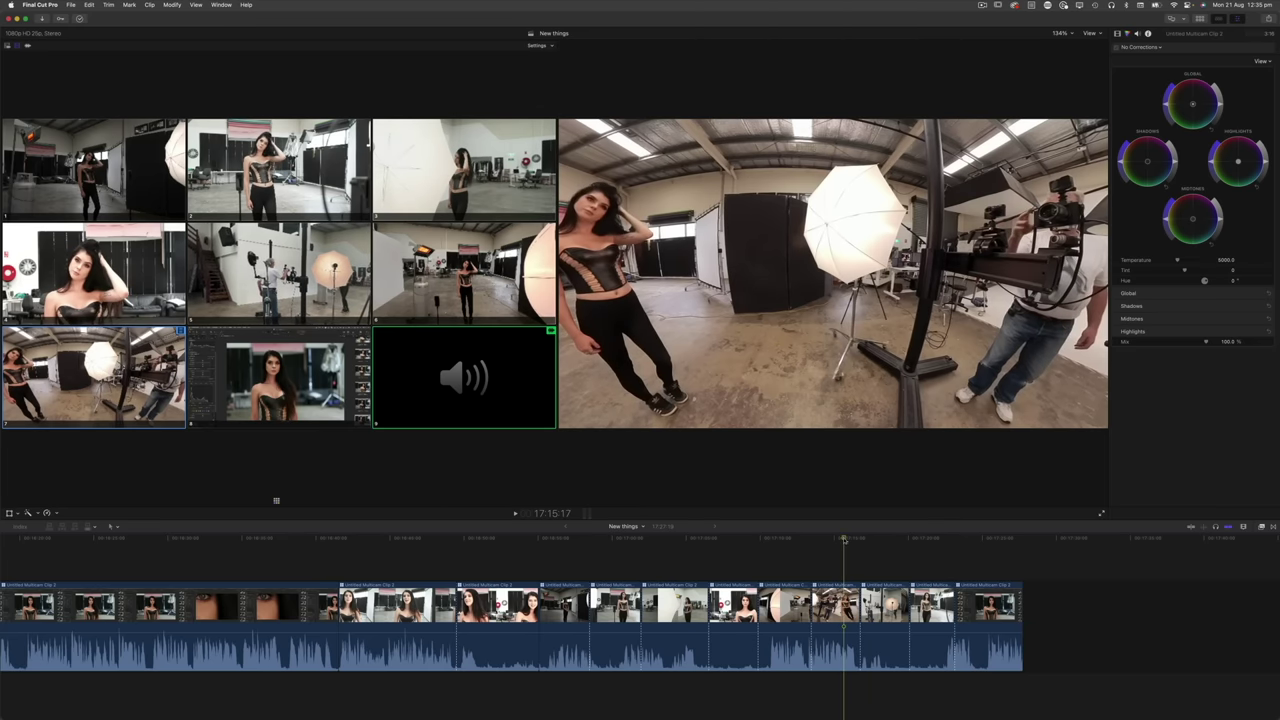
drag(844, 540, 850, 540)
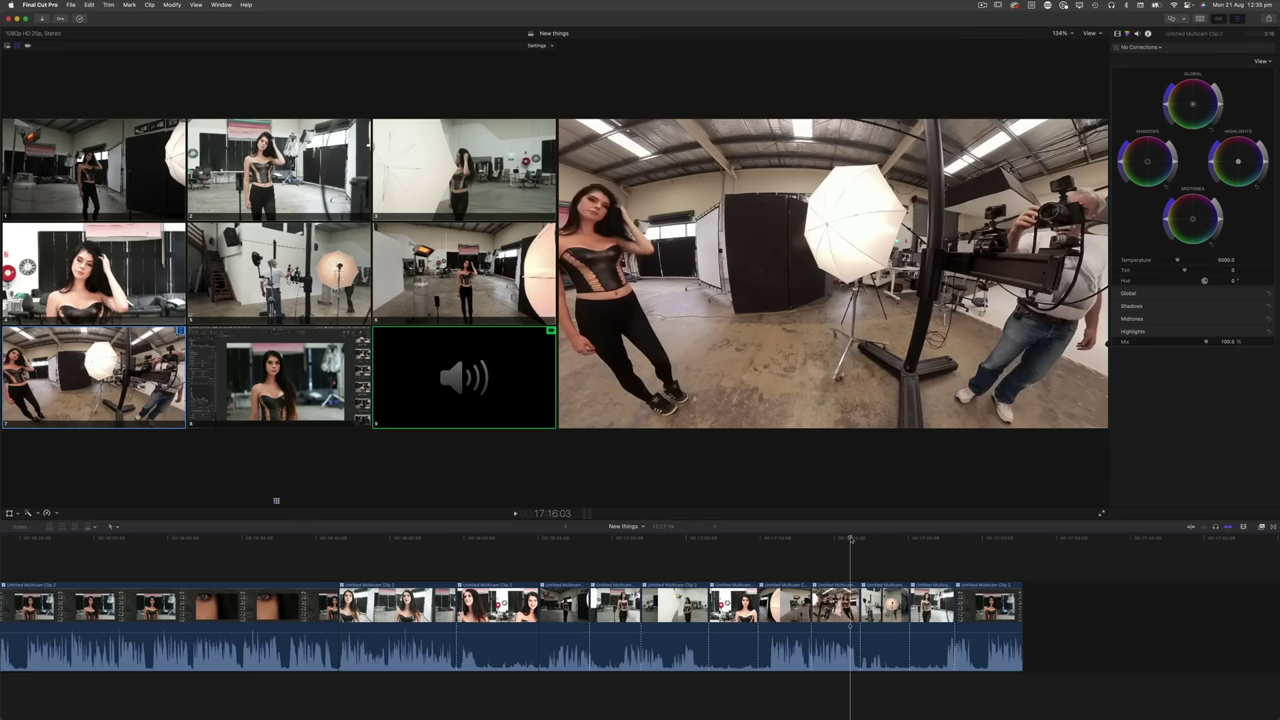
drag(850, 540, 887, 541)
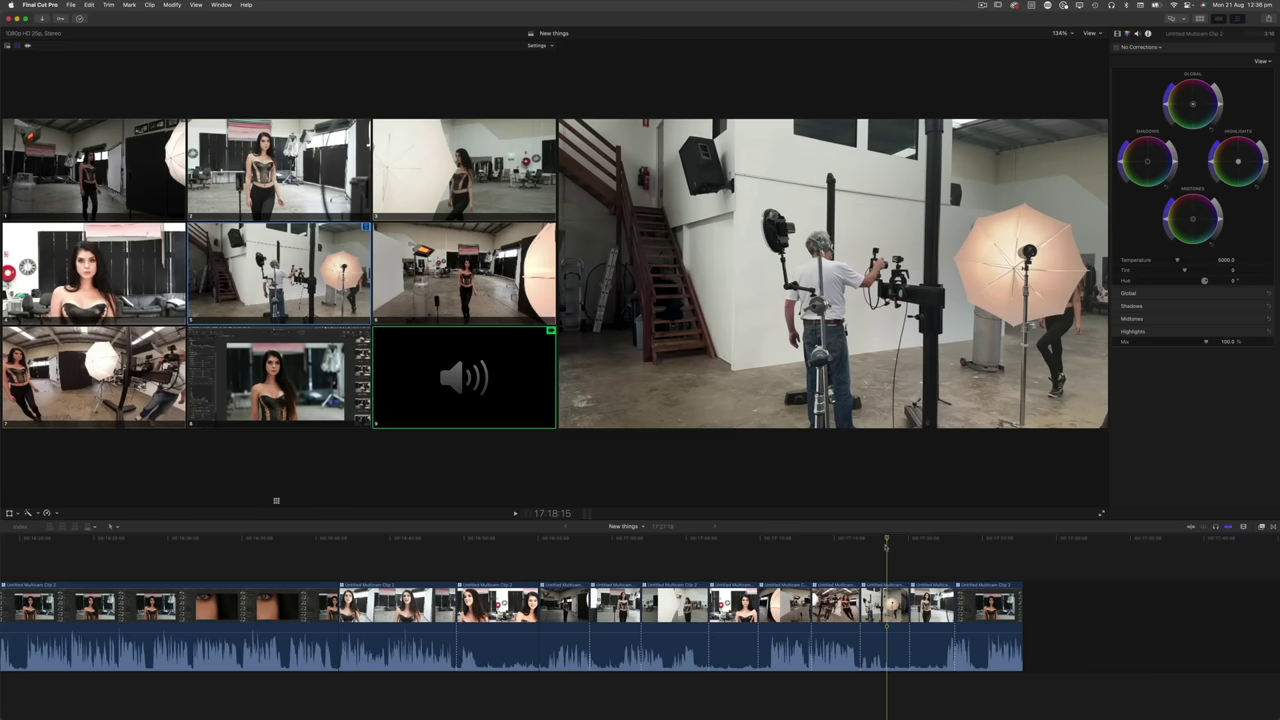
Cut the multicam clip at 17:00:02 to camera angle 3 and roll that edit point slightly forward
drag(890, 545, 614, 541)
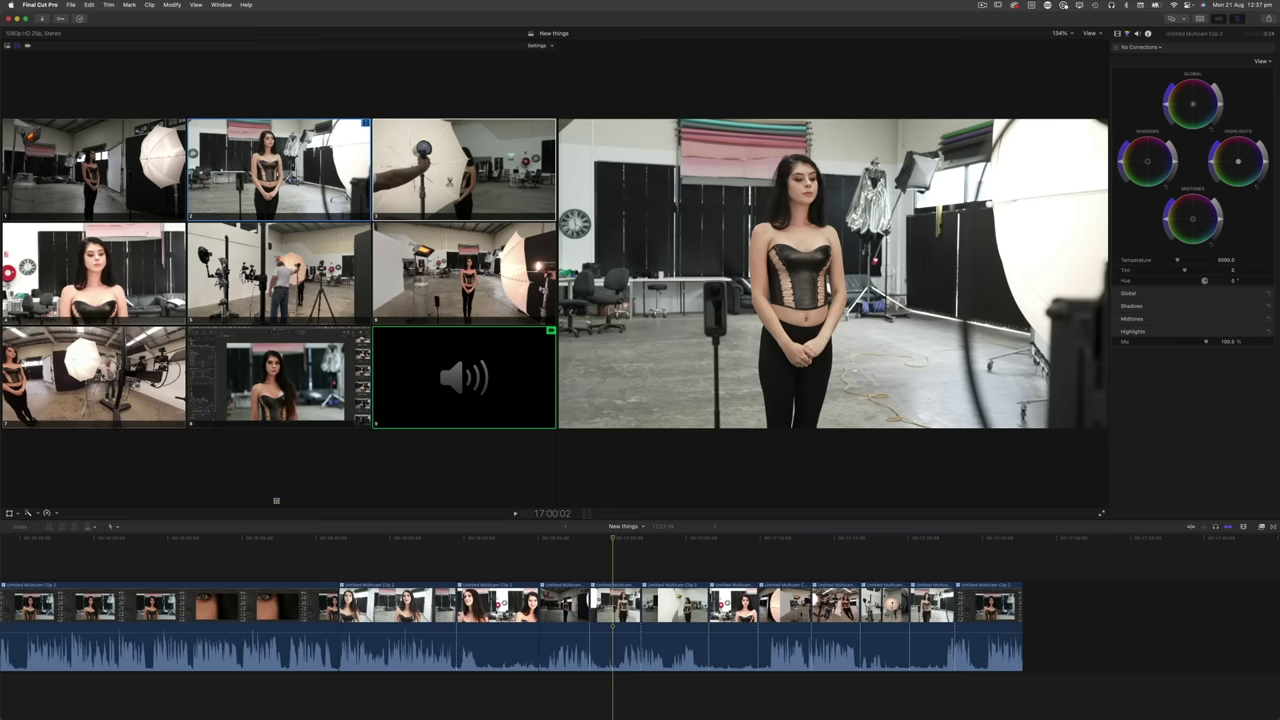
click(464, 168)
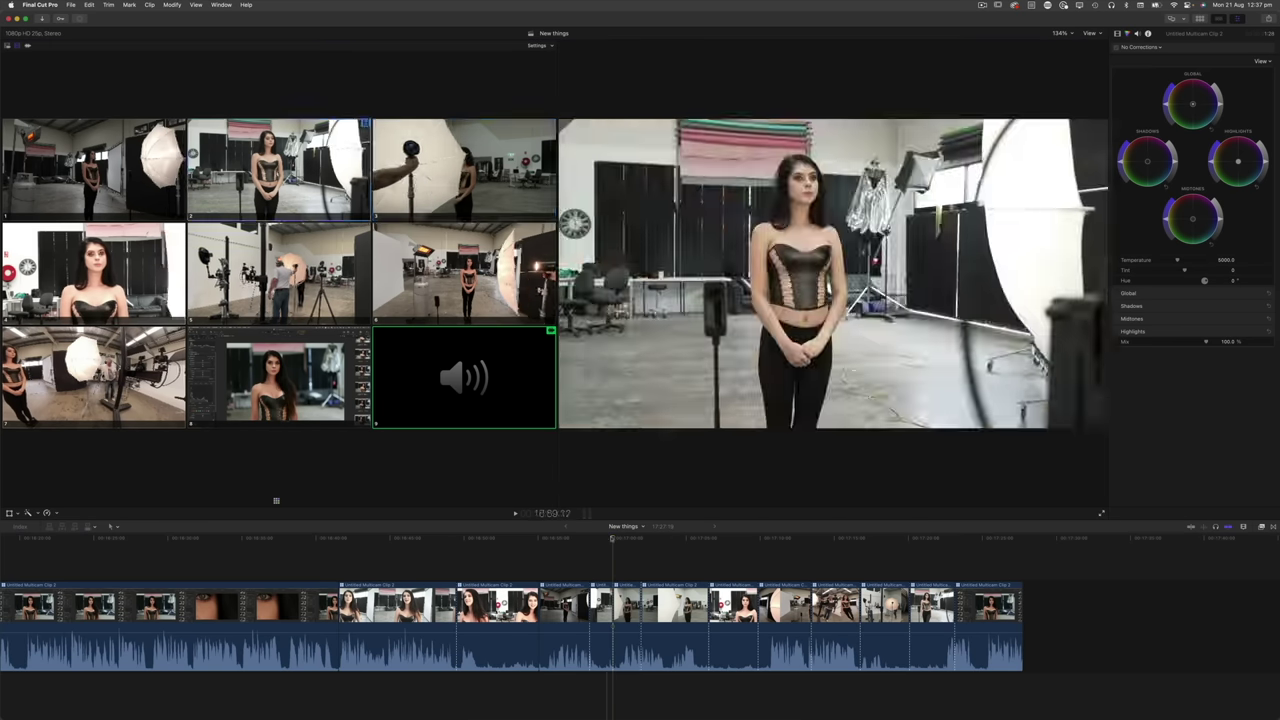
mouse_move(613, 600)
mouse_down()
mouse_move(601, 600)
mouse_move(620, 604)
mouse_up()
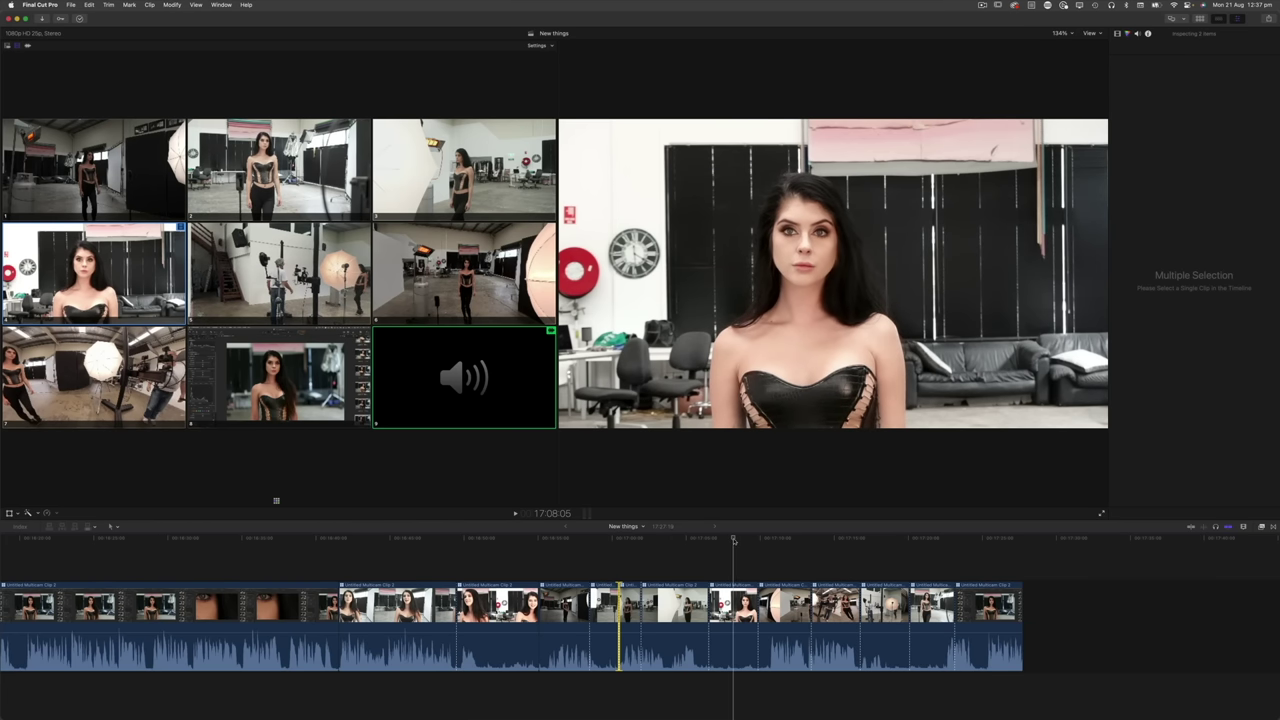
drag(739, 540, 734, 540)
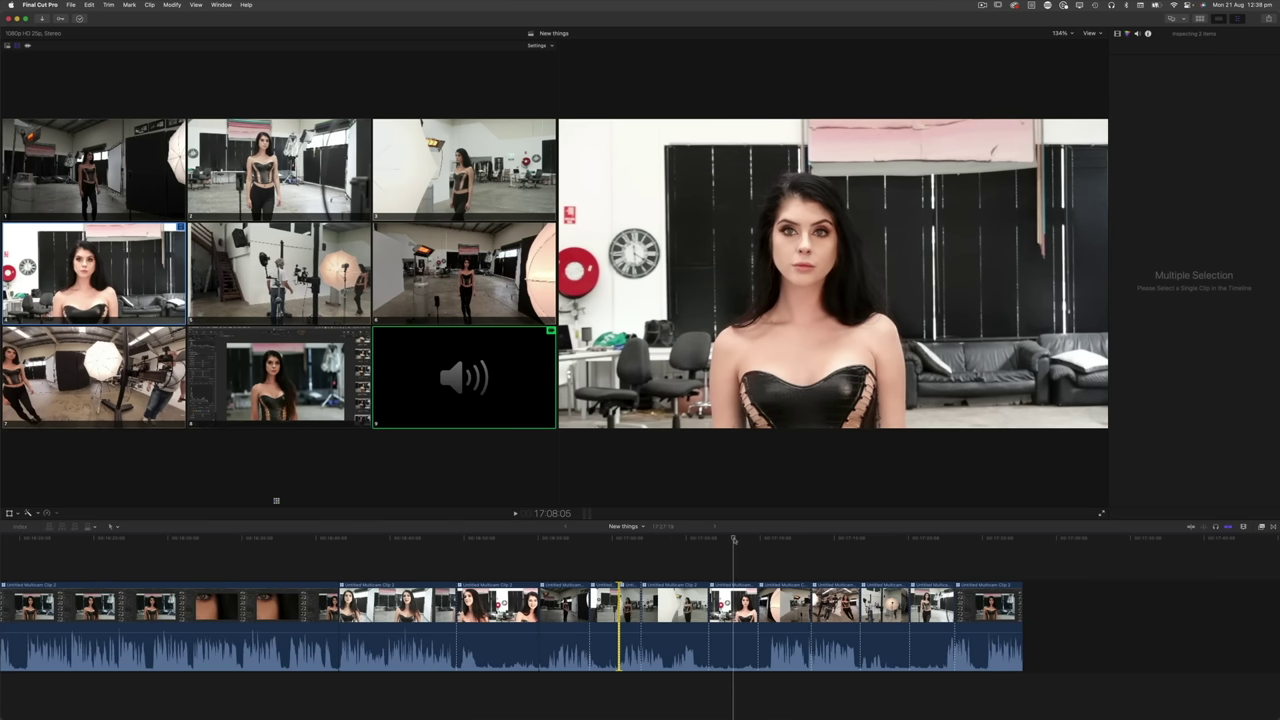